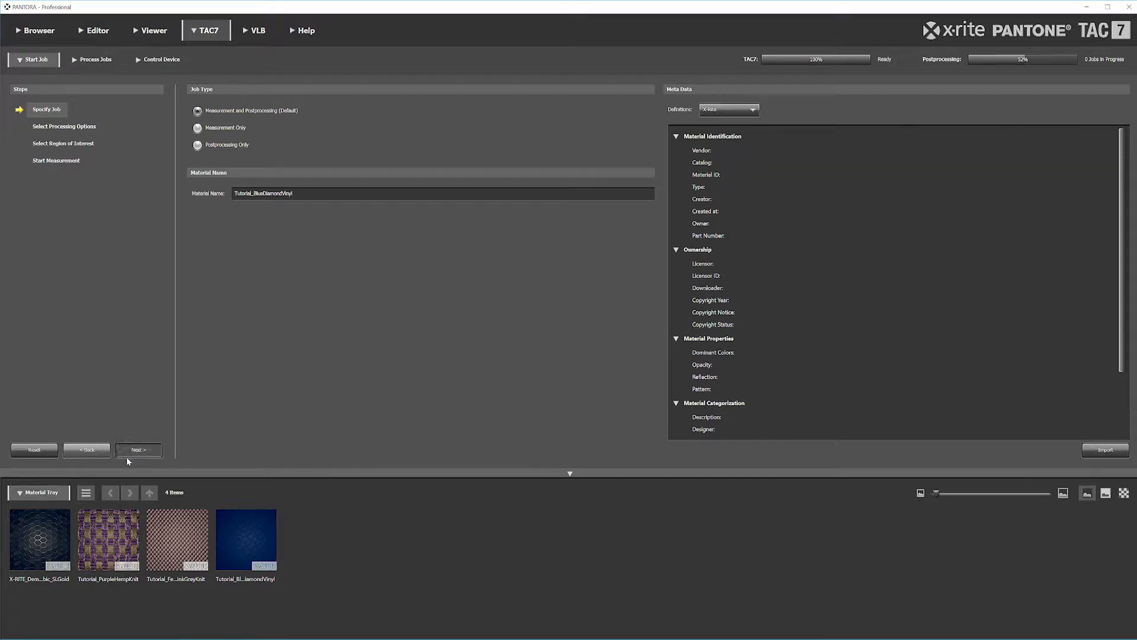
- Continue to the processing options, set the material type to Leather and choose Anisotropic directionality
left_click(160, 451)
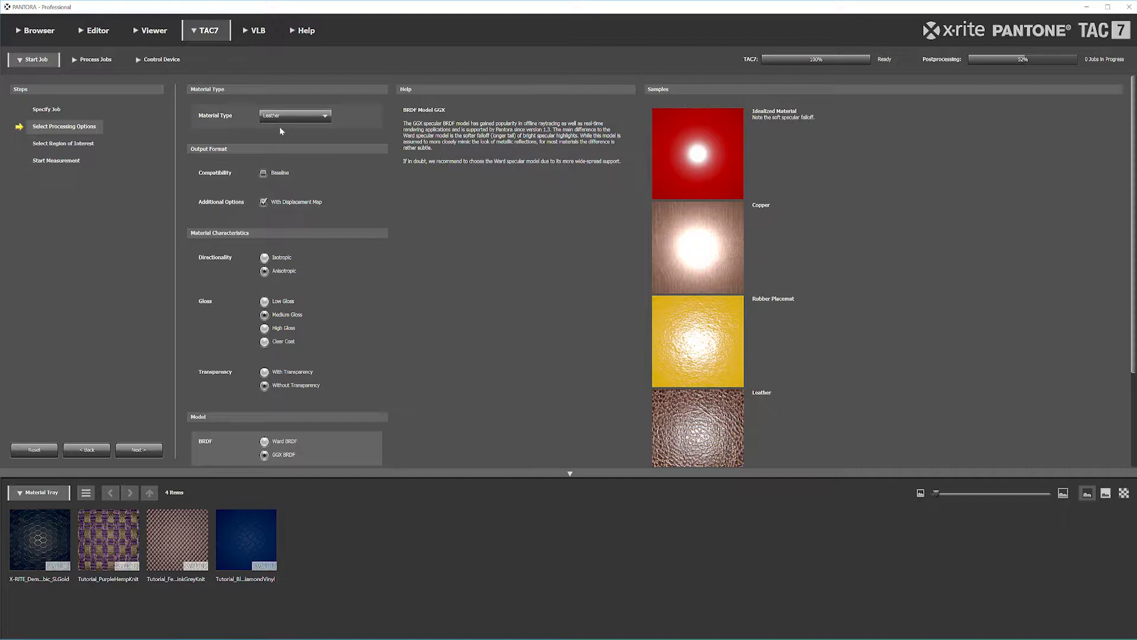
left_click(295, 118)
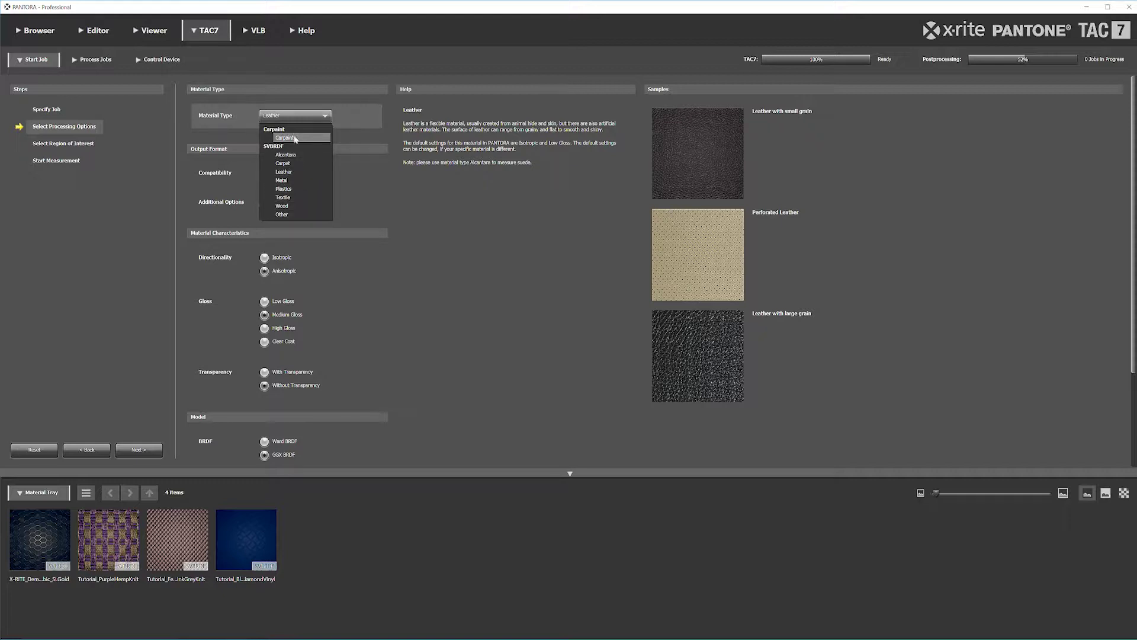
left_click(292, 172)
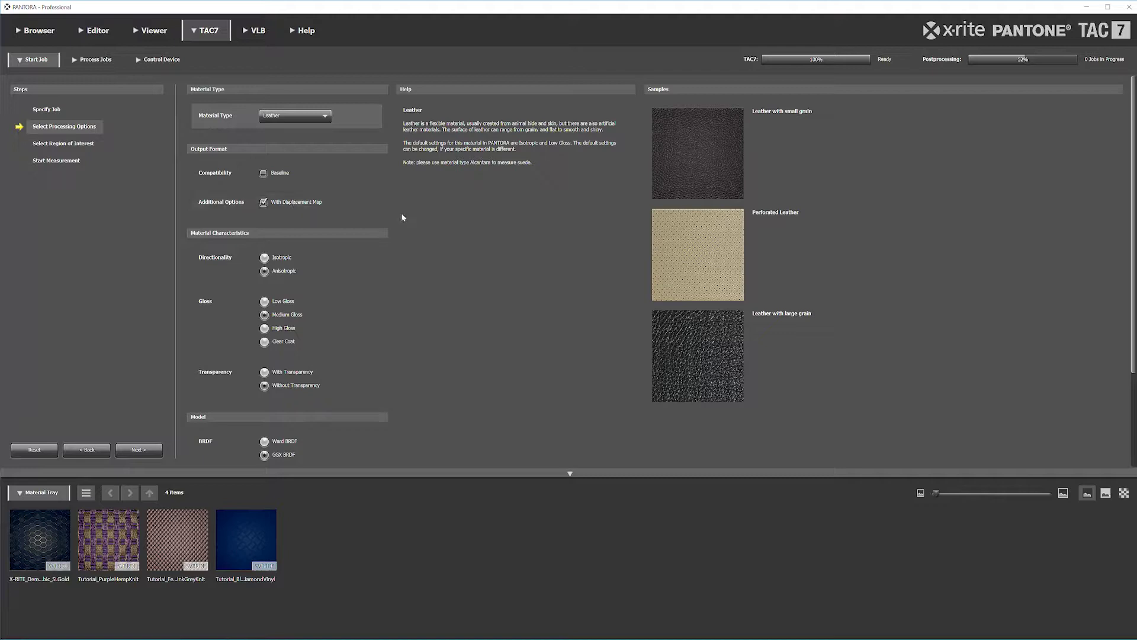
scroll(403, 216, "down", 1)
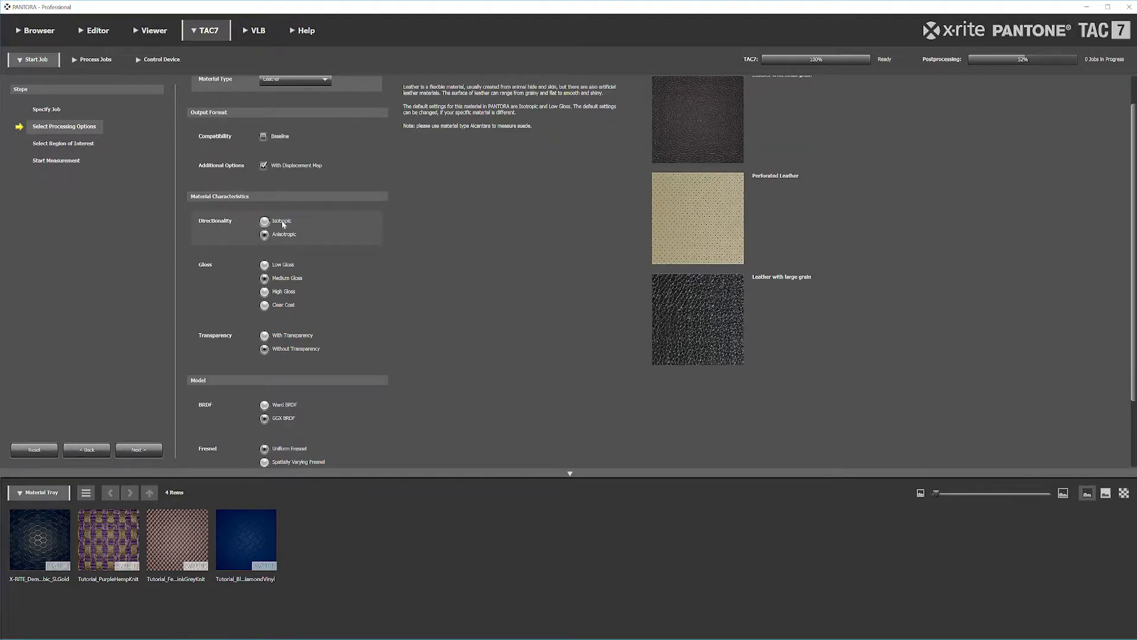
left_click(287, 237)
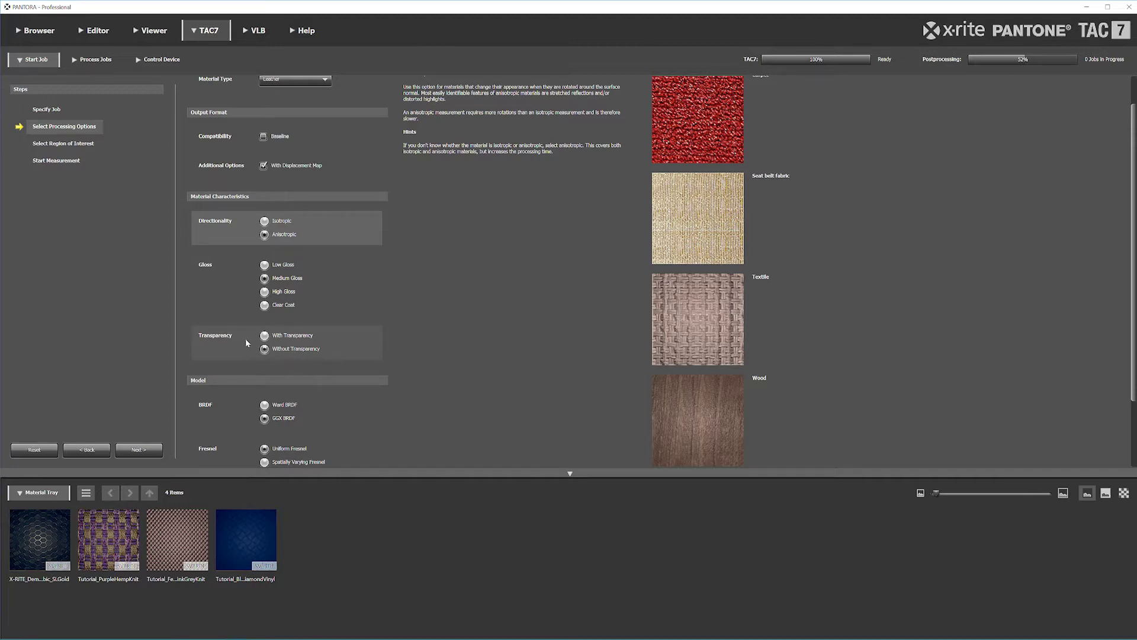
- Try the Spatially Varying Fresnel option and examine its help description and sample
scroll(287, 356, "down", 3)
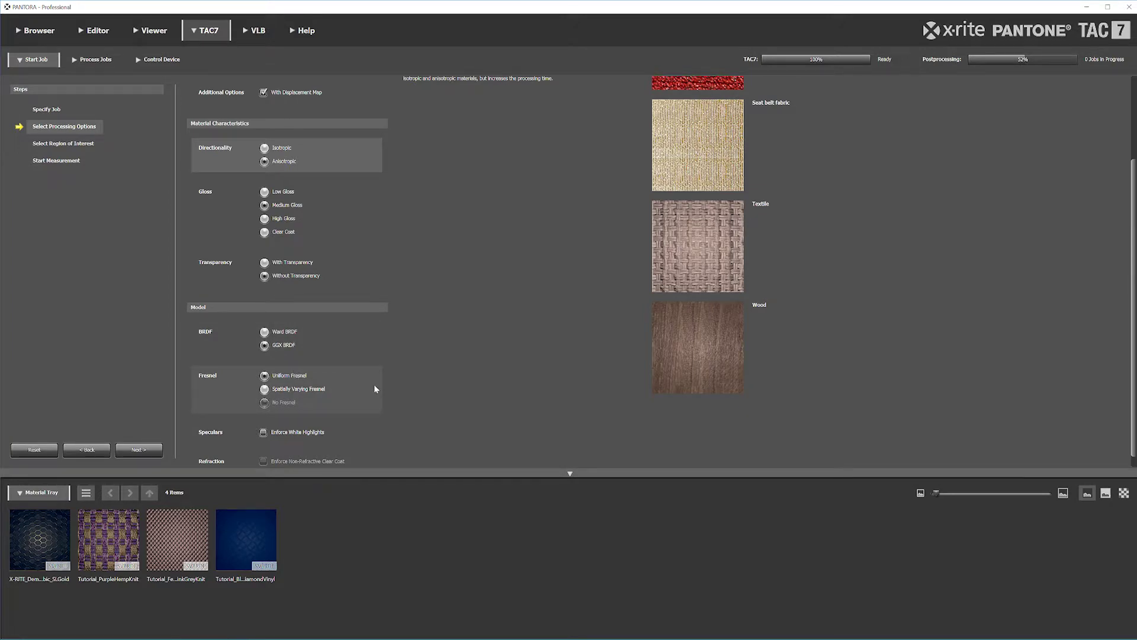
scroll(495, 351, "up", 3)
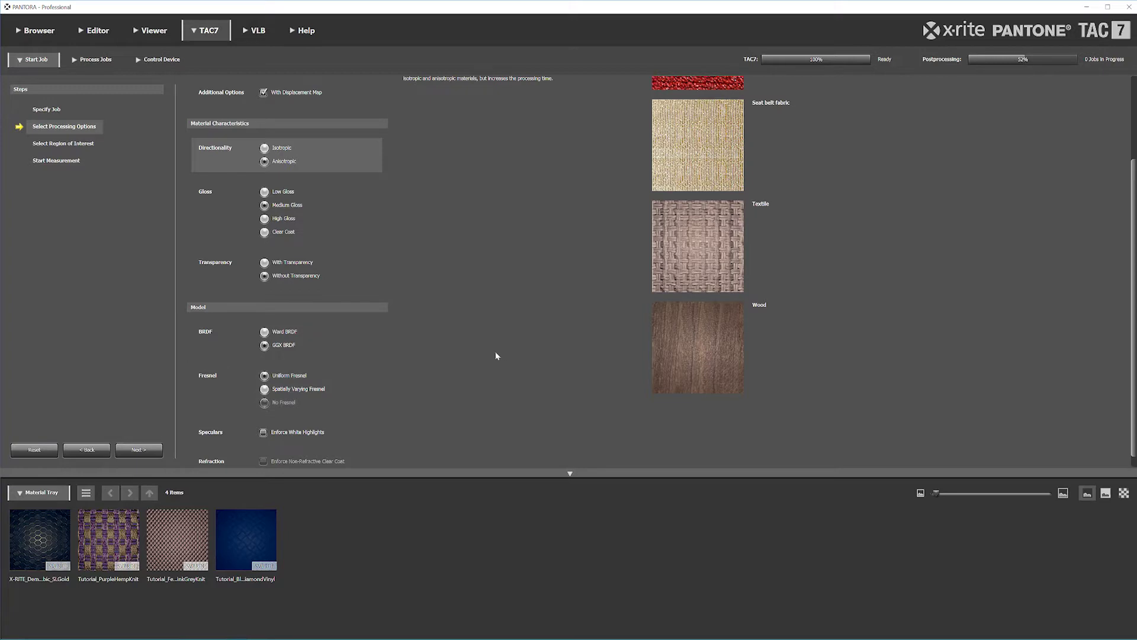
scroll(474, 367, "down", 3)
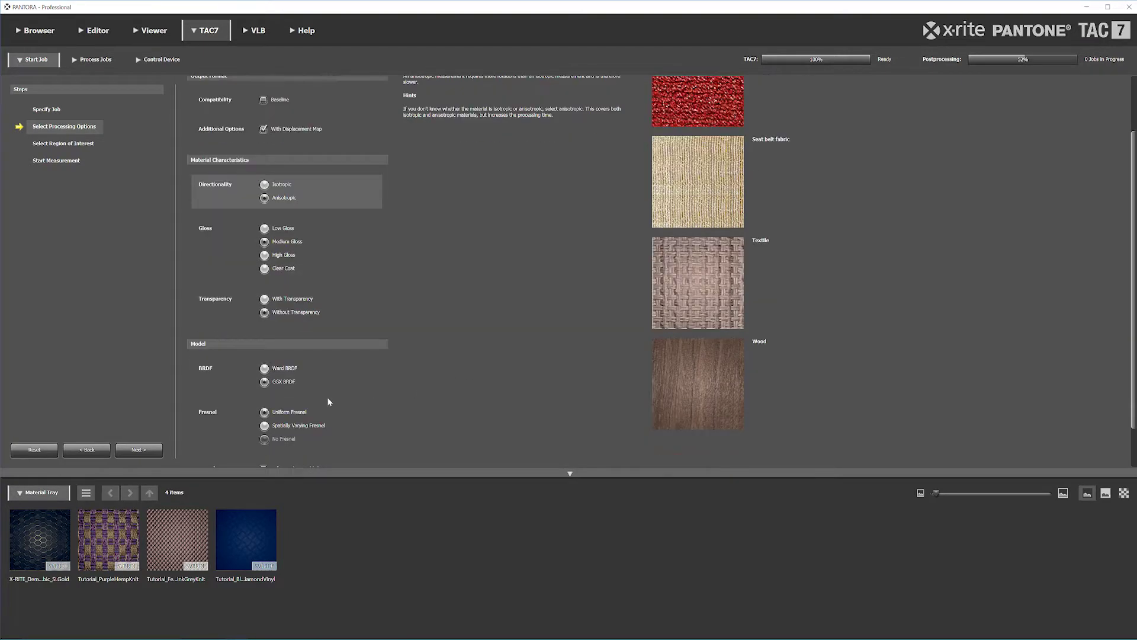
left_click(298, 426)
scroll(527, 419, "up", 1)
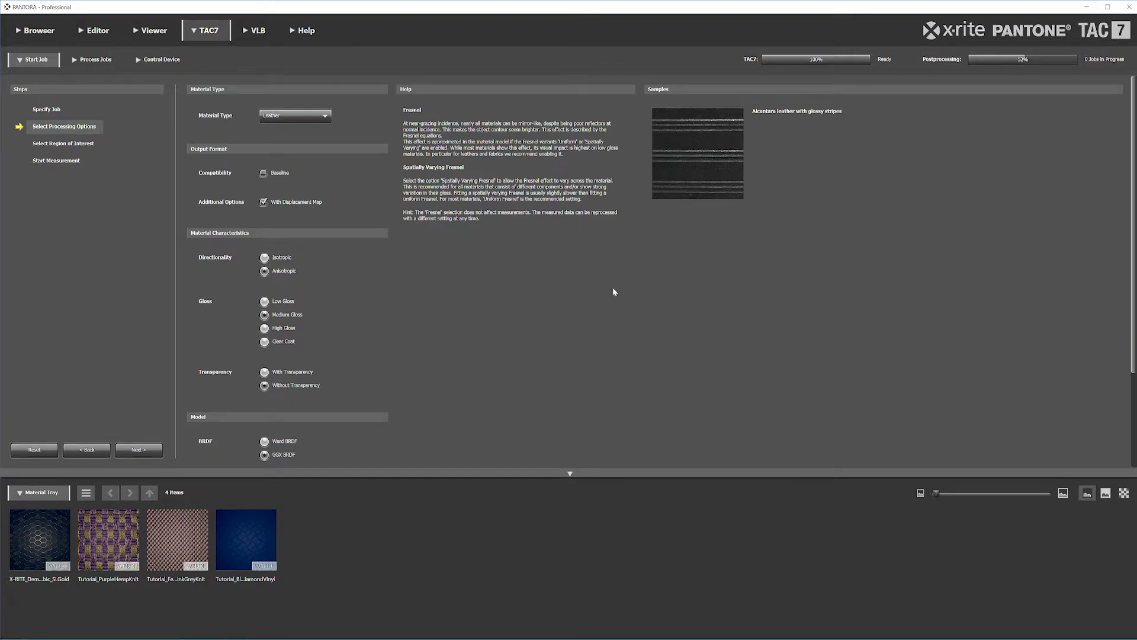
- Set the Fresnel model to Uniform Fresnel and continue to the region of interest selection
scroll(346, 437, "down", 1)
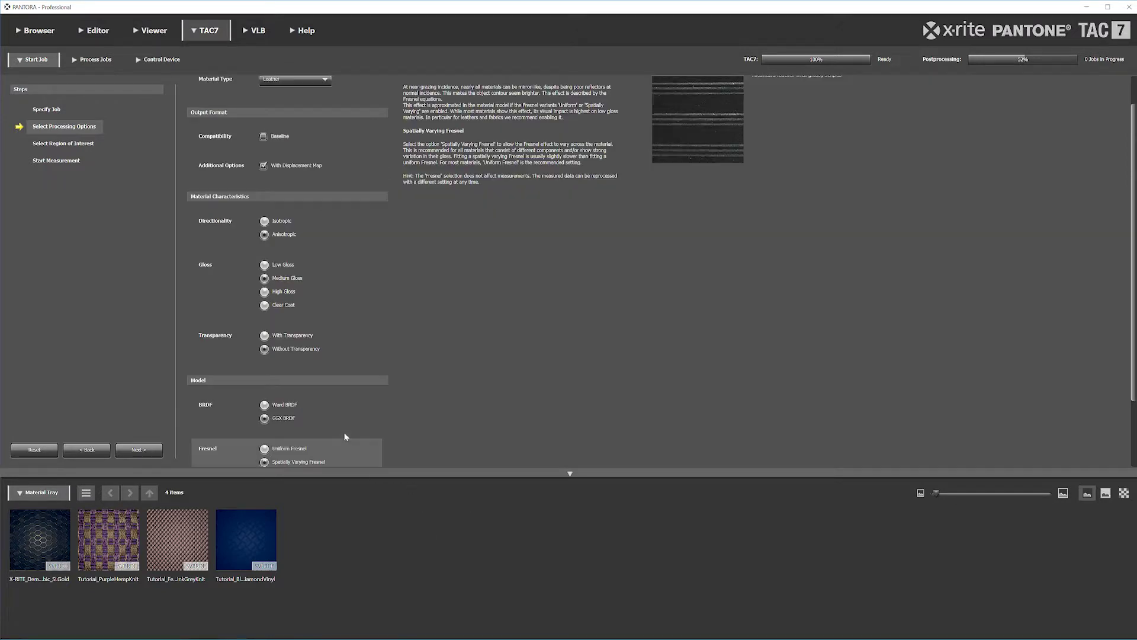
scroll(346, 436, "down", 1)
left_click(290, 413)
scroll(415, 412, "down", 1)
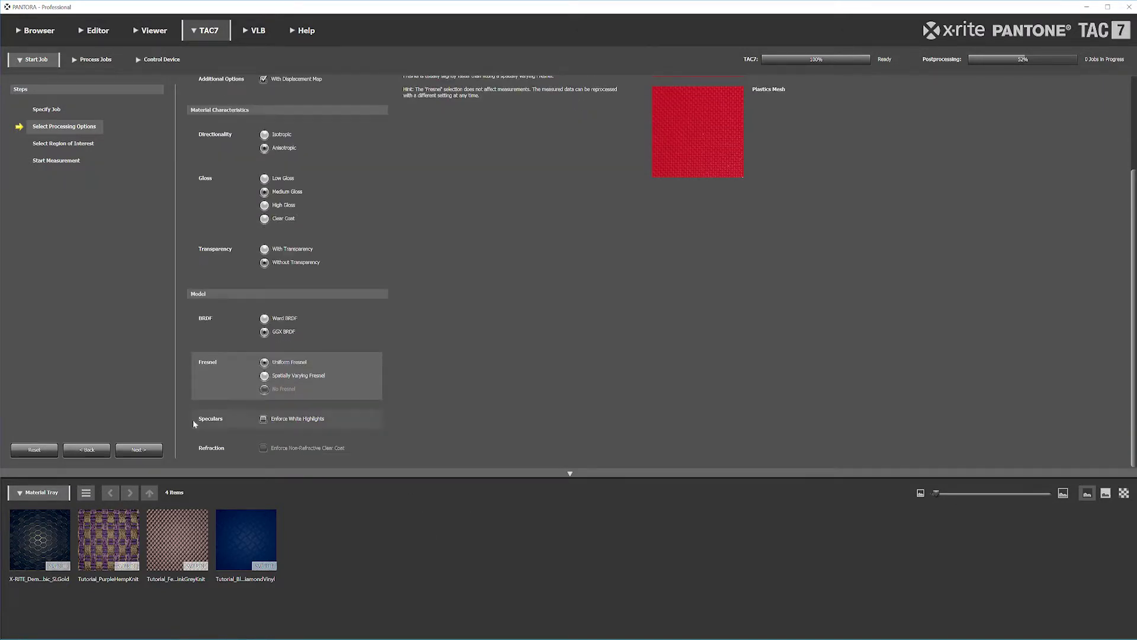
scroll(489, 369, "up", 2)
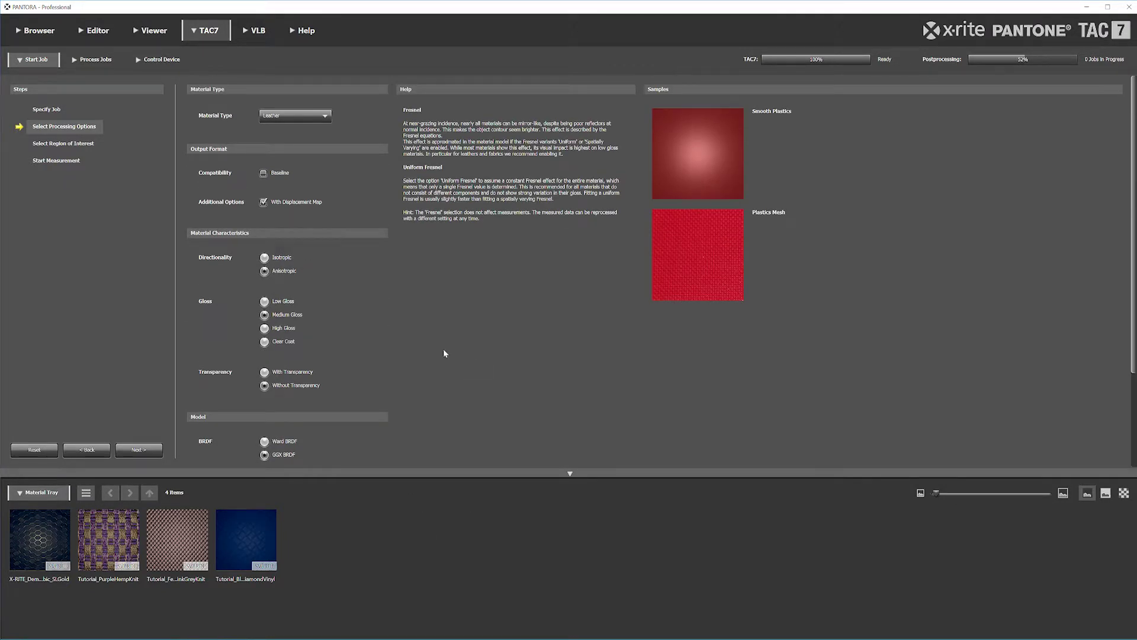
left_click(137, 454)
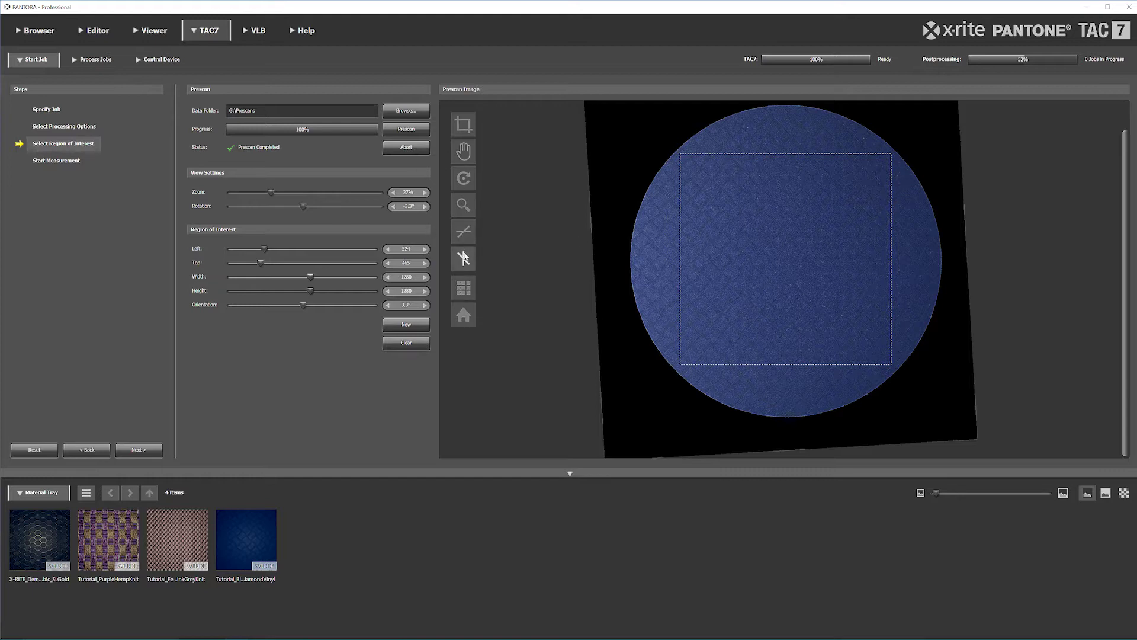
- Clear the existing region of interest and reset the prescan view rotation to 0 with the vertical alignment tool active
left_click(464, 258)
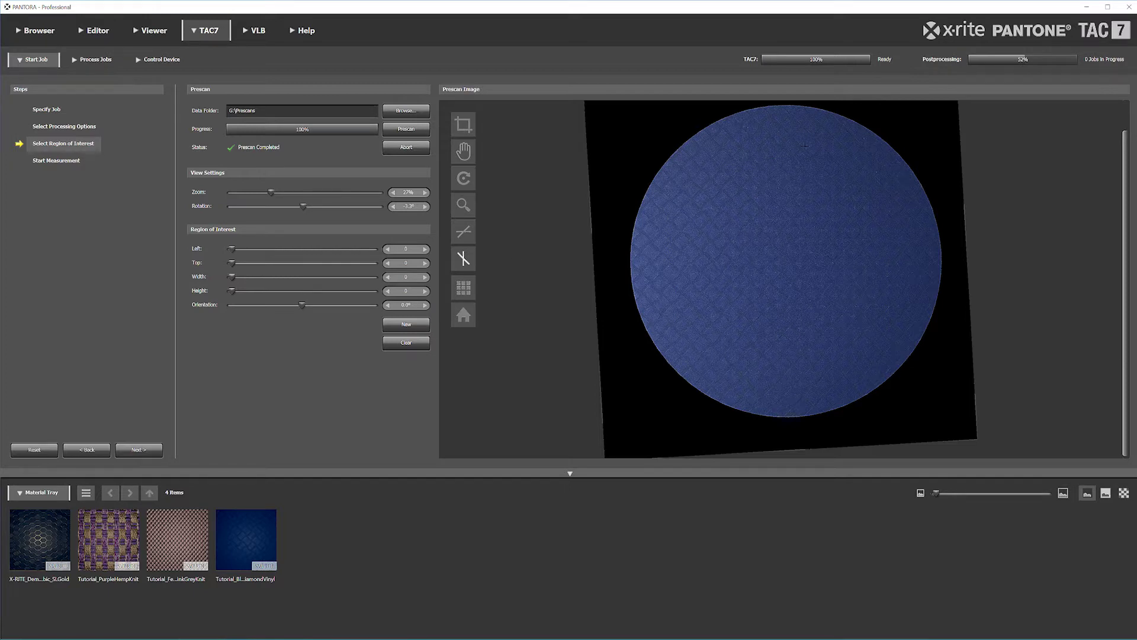
key("Tab")
type("0")
key("Return")
- Straighten the prescan image by drawing a vertical alignment line along the diamond pattern near the sample's centre
scroll(773, 236, "up", 3)
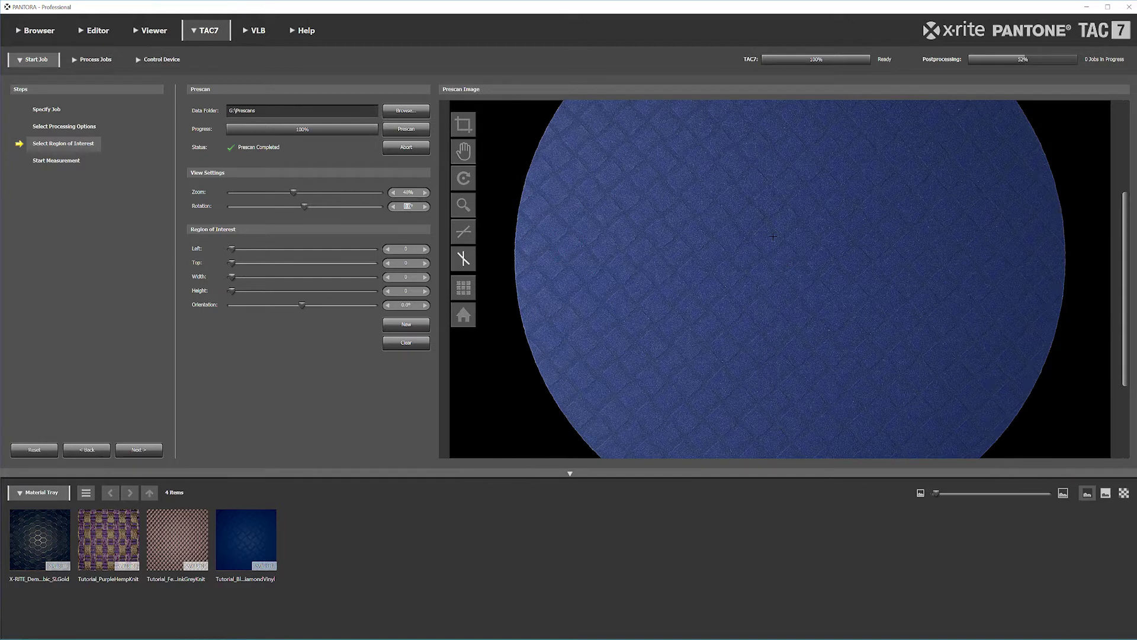
left_click_drag(771, 147, 759, 360)
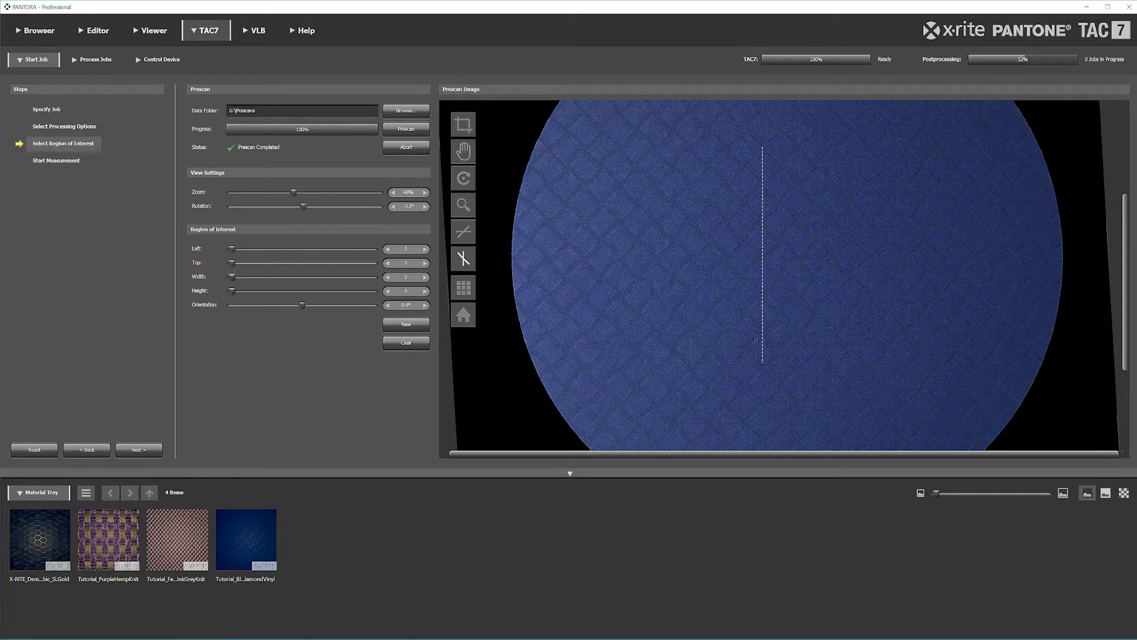
scroll(809, 320, "down", 3)
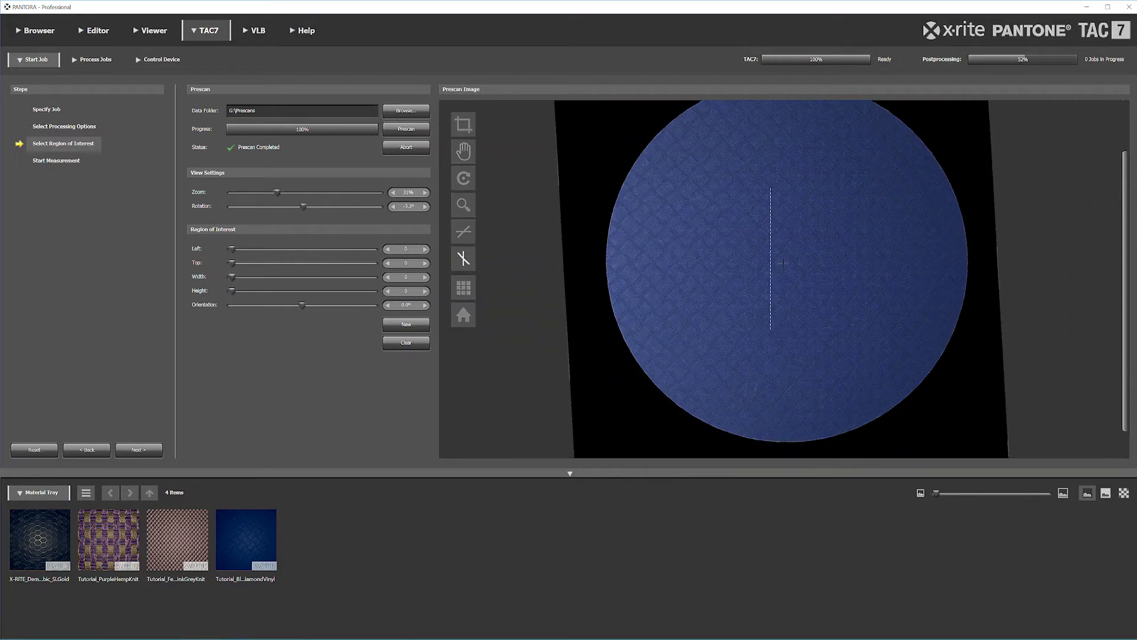
- Create a region of interest 1280 wide and 1280 high and centre it on the circular sample
left_click(407, 277)
type("1")
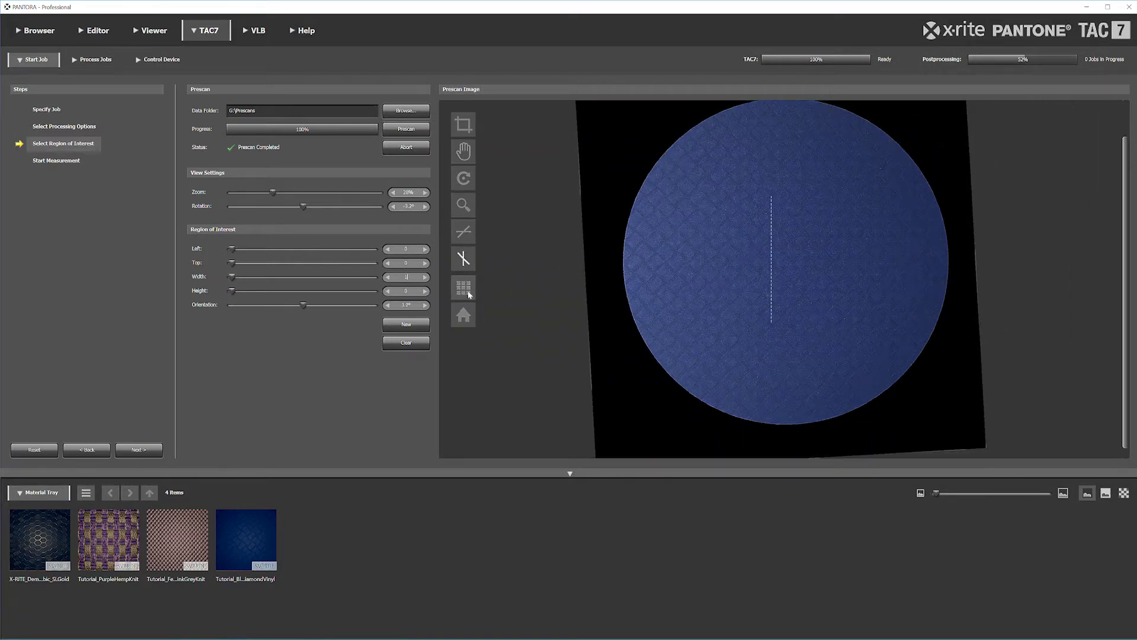
type("280")
key("Tab")
type("1280")
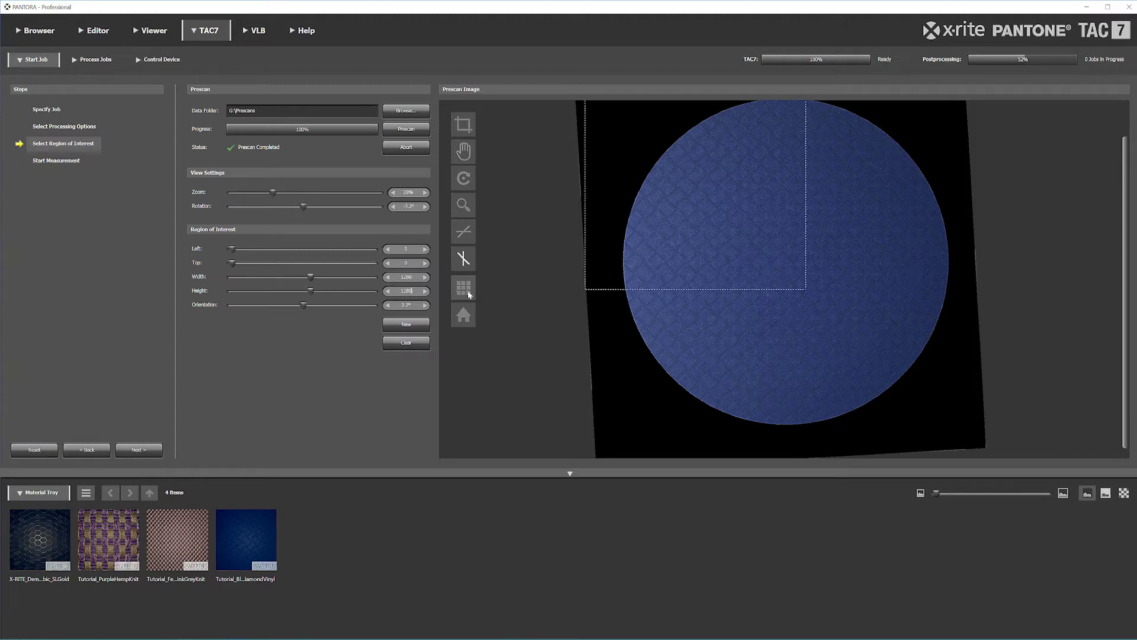
left_click_drag(683, 195, 774, 278)
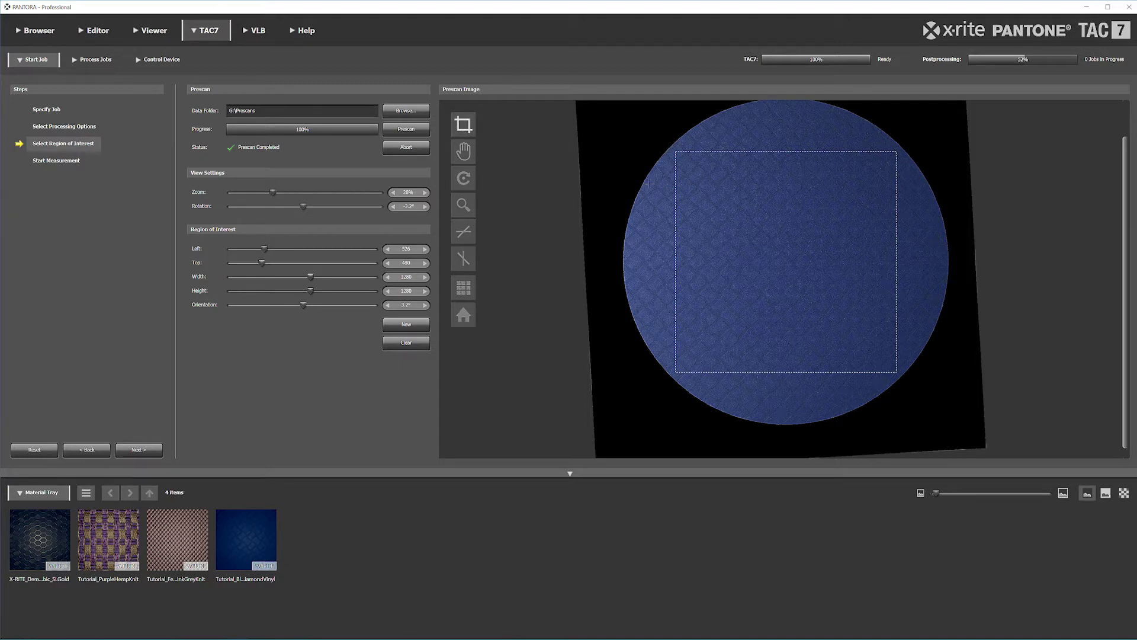
- Reshape the region of interest into a wider, shorter rectangle within the circular sample by adjusting its corners and edges
left_click_drag(676, 152, 651, 184)
left_click_drag(897, 372, 914, 339)
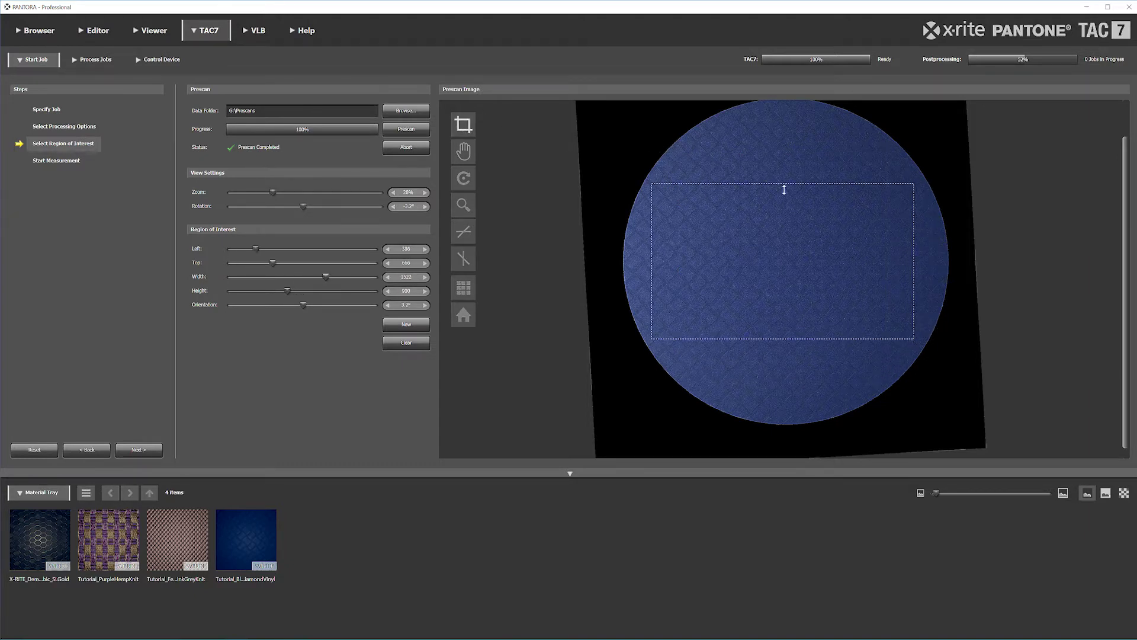
left_click_drag(782, 183, 782, 168)
left_click_drag(804, 338, 804, 352)
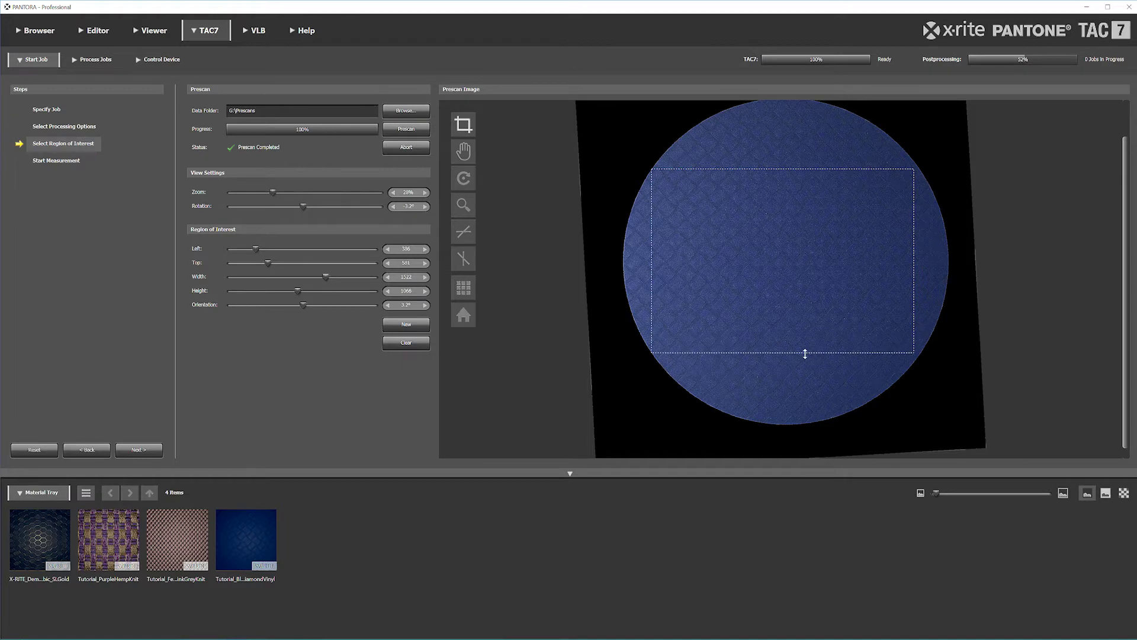
left_click_drag(653, 232, 665, 233)
- Continue to the Start Measurement stage, review the job summary and open the Process Jobs overview
left_click(149, 448)
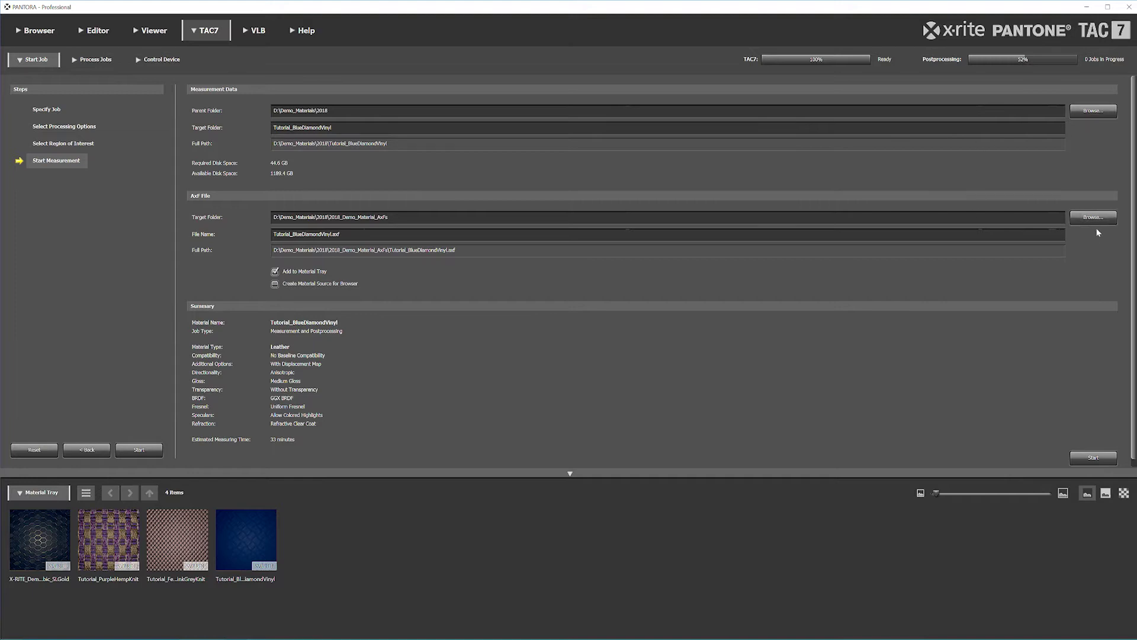
scroll(1016, 381, "down", 1)
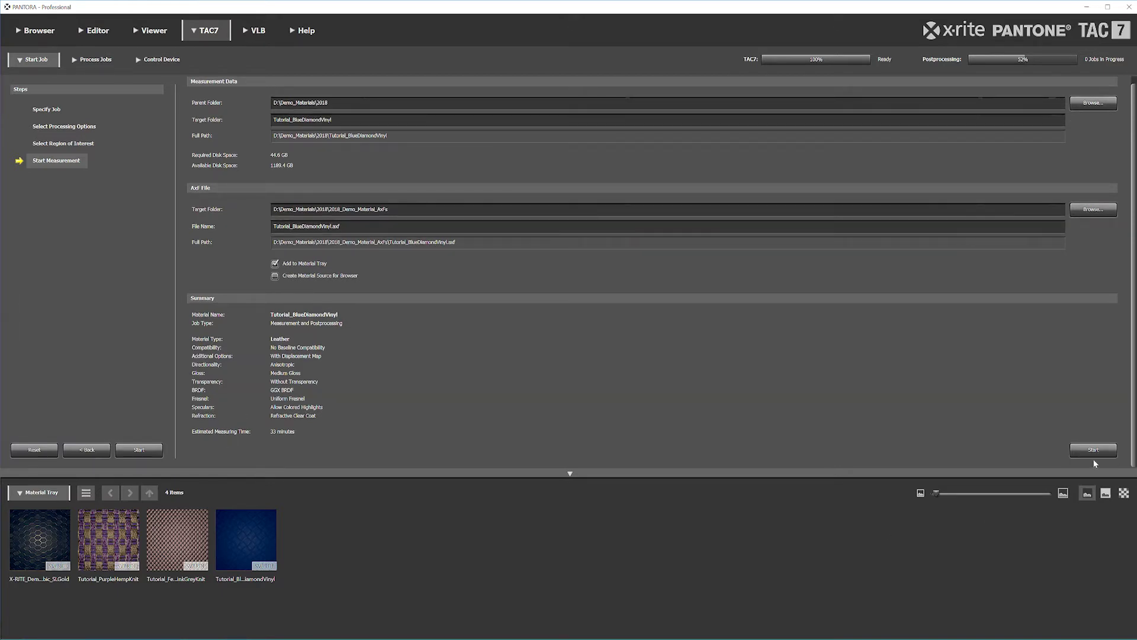
left_click(94, 62)
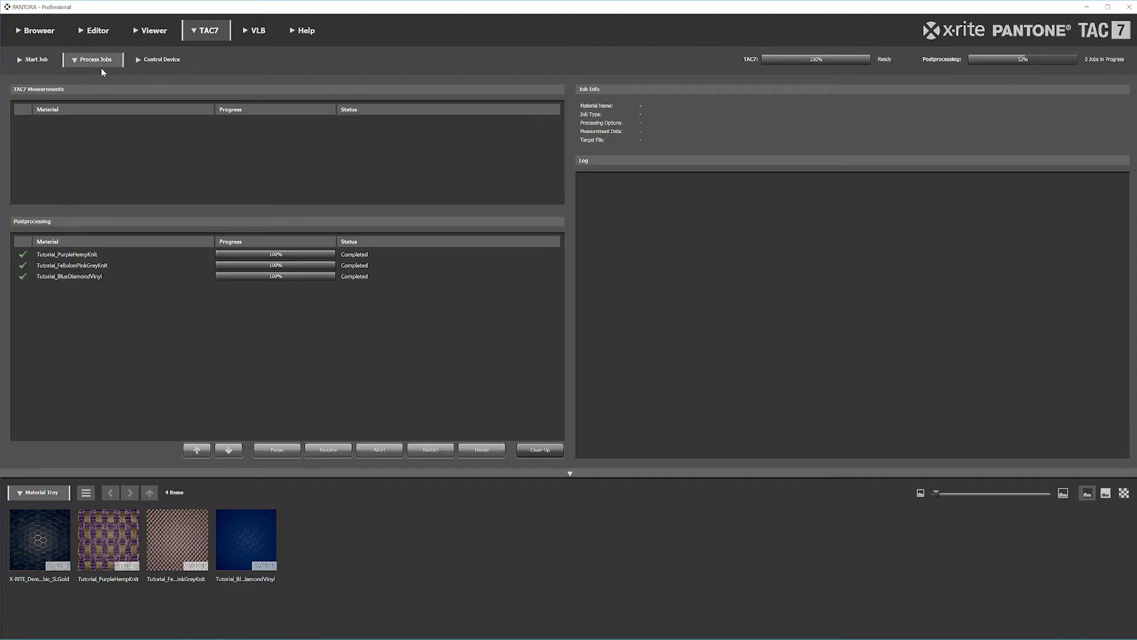